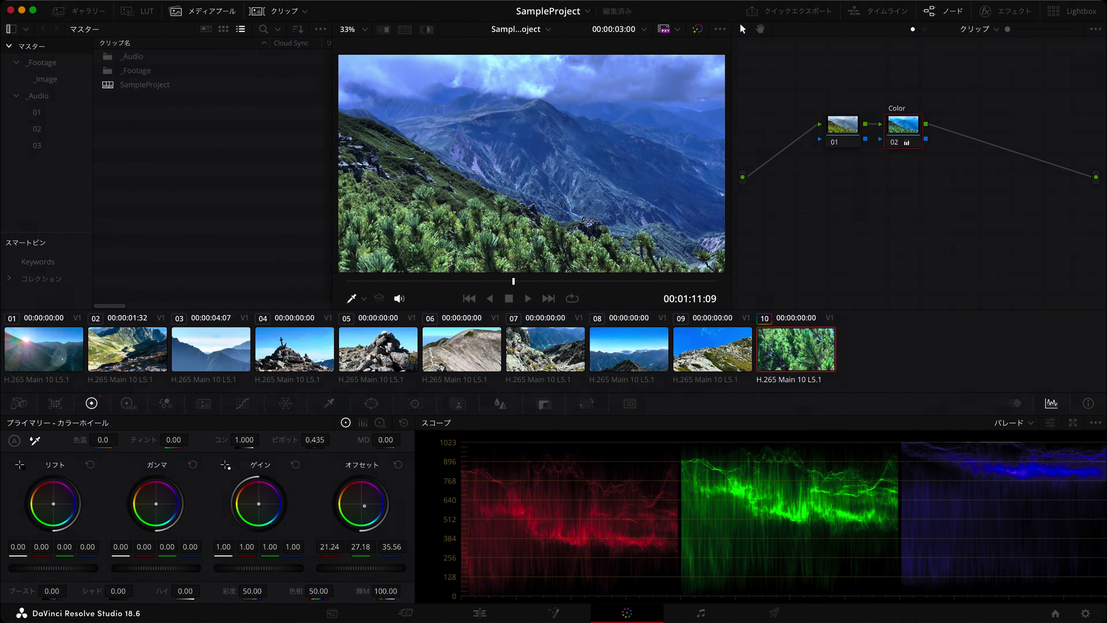
# Reset the Offset color wheel back to neutral.
pyautogui.click(398, 465)
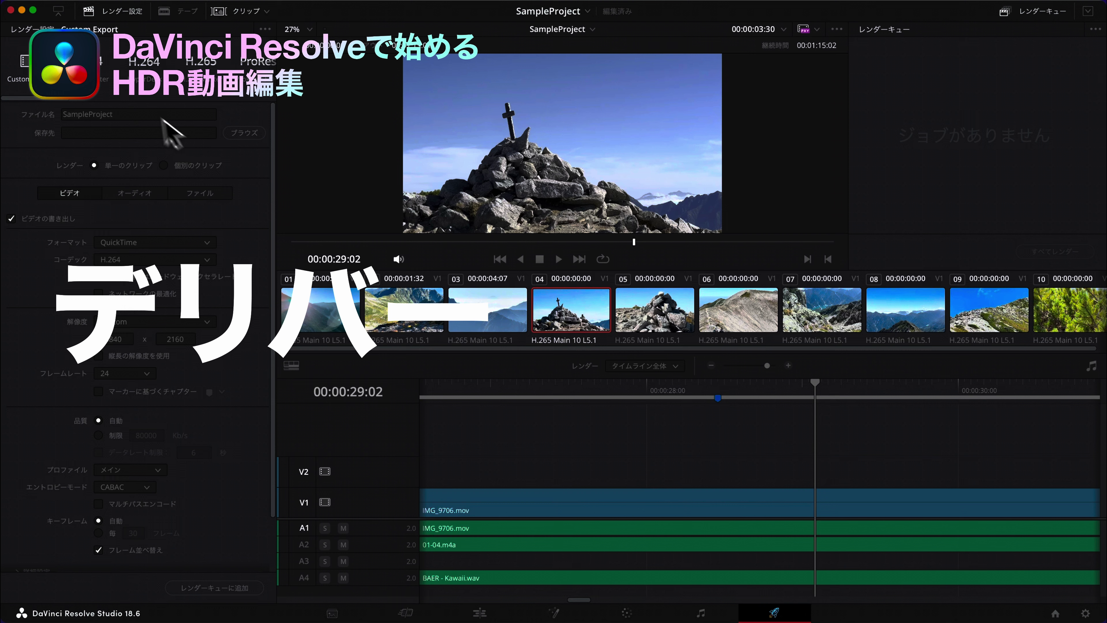
# Try the HyperDeck render preset, then settle on the H.265 Master preset.
pyautogui.click(161, 74)
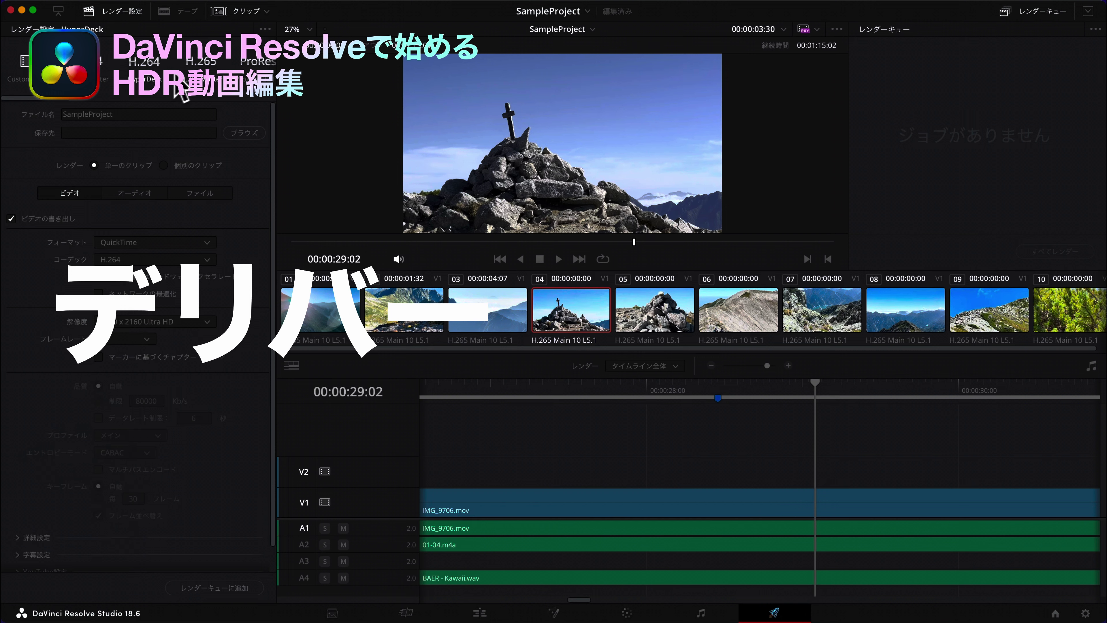
pyautogui.click(200, 70)
pyautogui.hscroll(5, 198, 79)
# Enable Normalize Audio in the audio settings with YouTube mode (-14 LKFS, -1.0 dBTP).
pyautogui.click(135, 193)
pyautogui.click(244, 303)
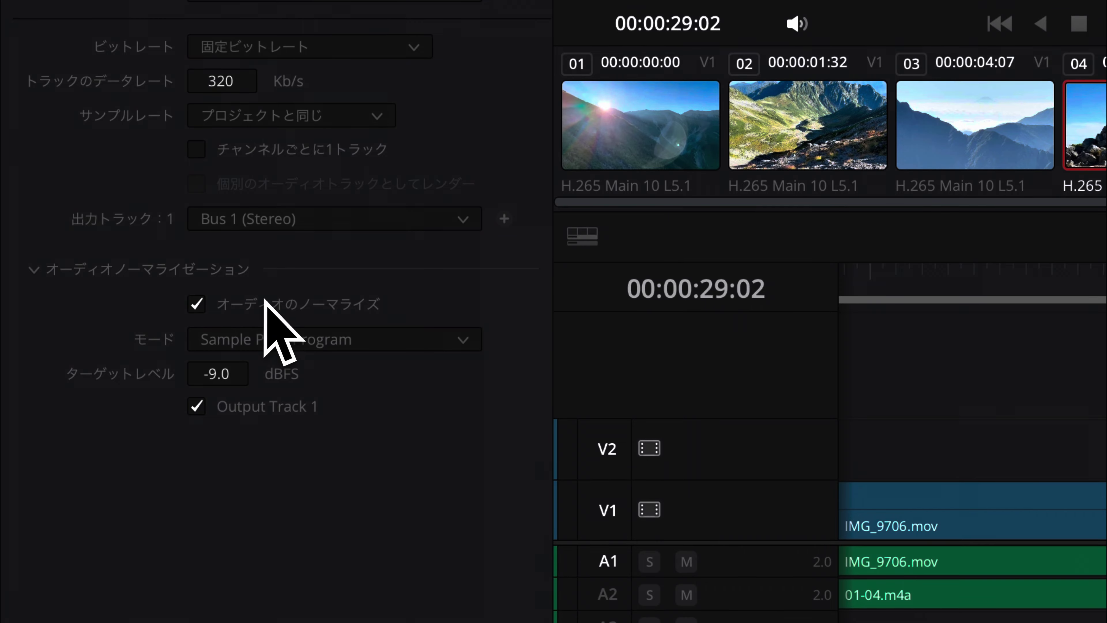
pyautogui.click(344, 339)
pyautogui.scroll(-3, 349, 392)
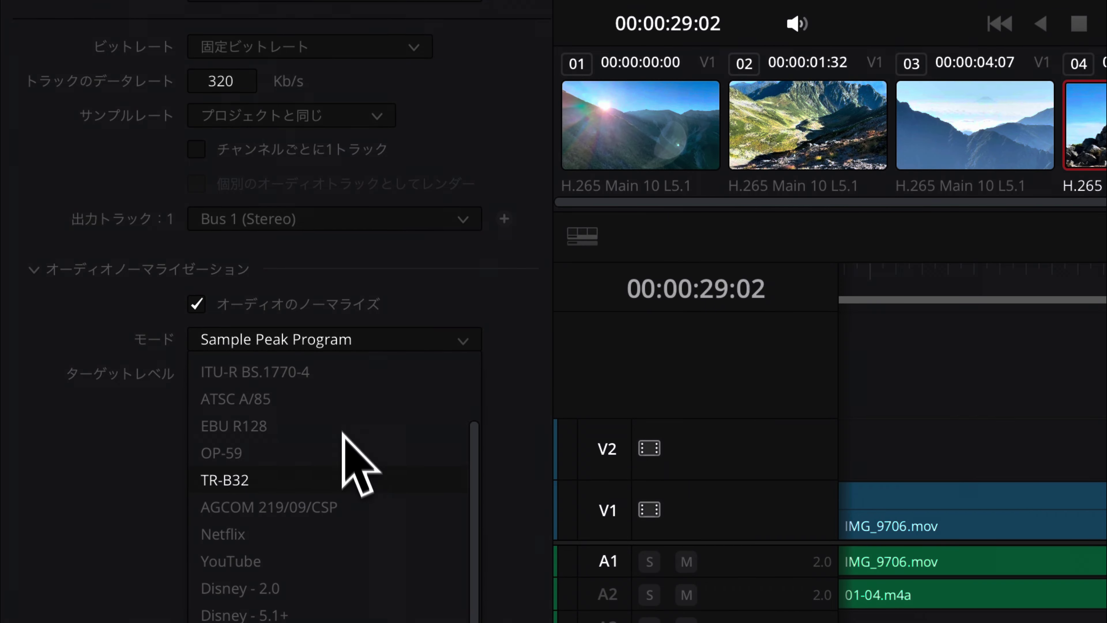
pyautogui.click(341, 561)
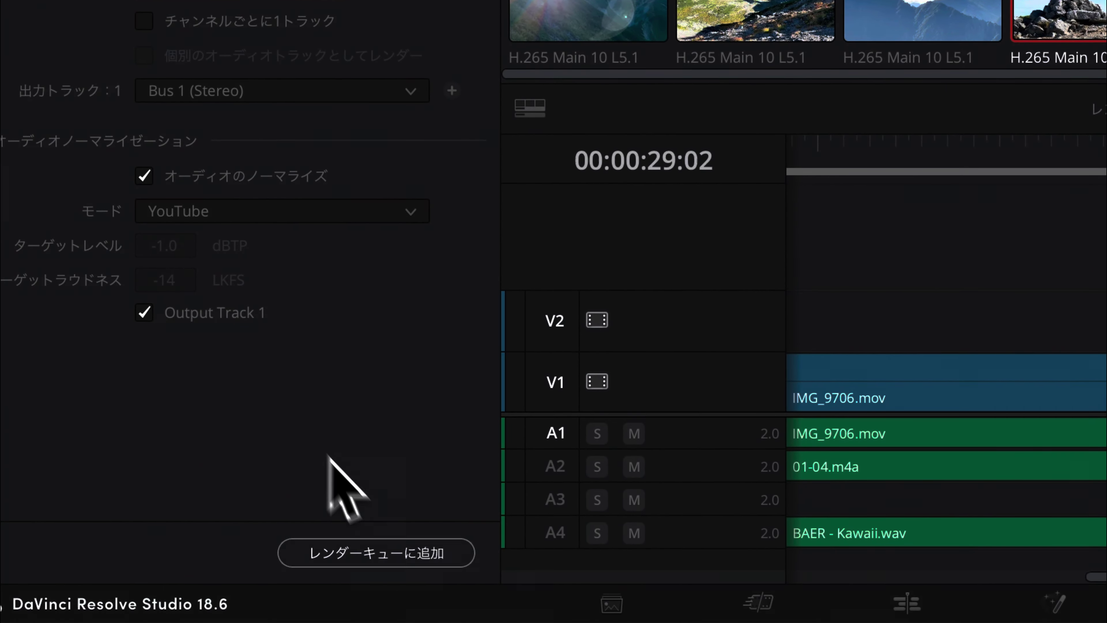